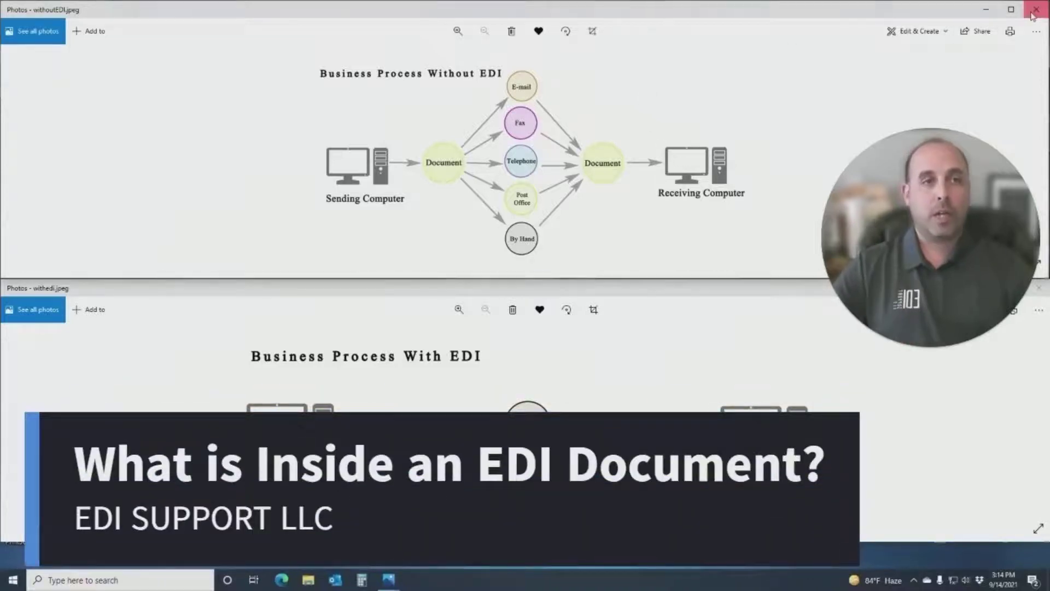
- Close both EDI process diagram images and open Amazon850.edi in Liaison EDI Notepad
left_click(1033, 10)
left_click(1038, 288)
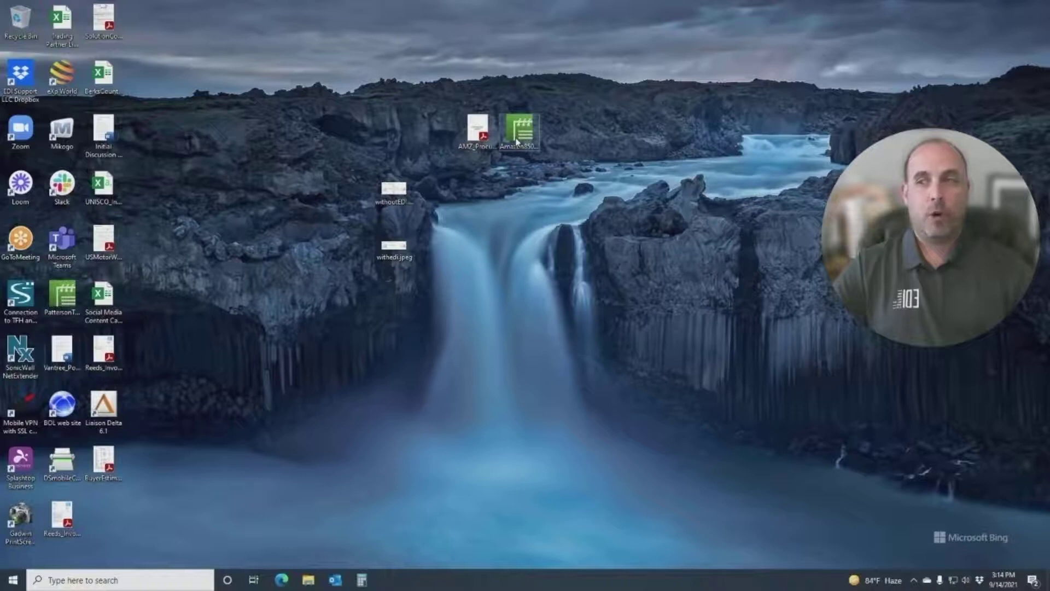
right_click(516, 138)
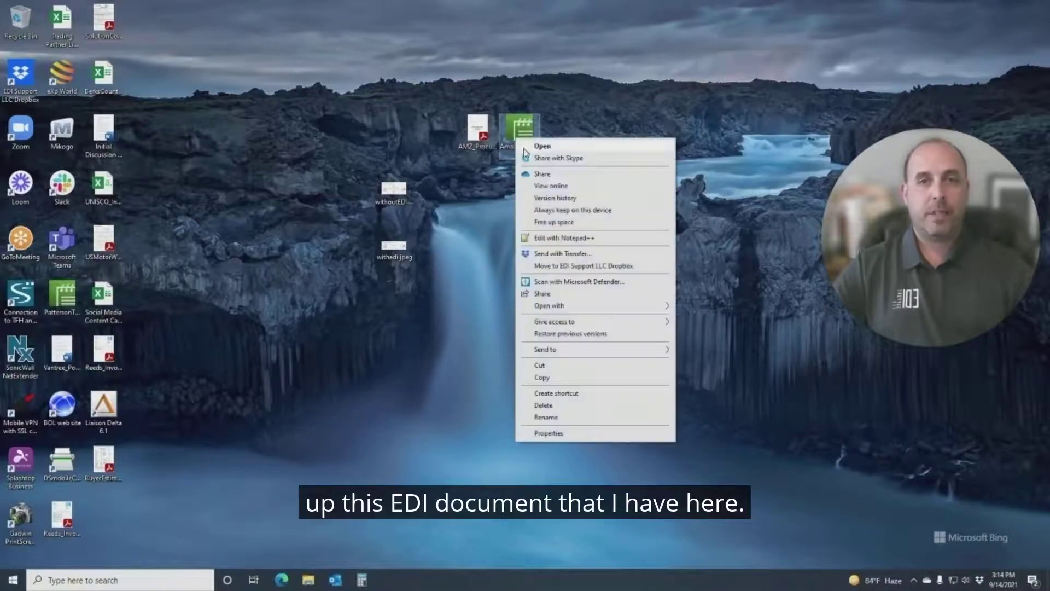
left_click(517, 131)
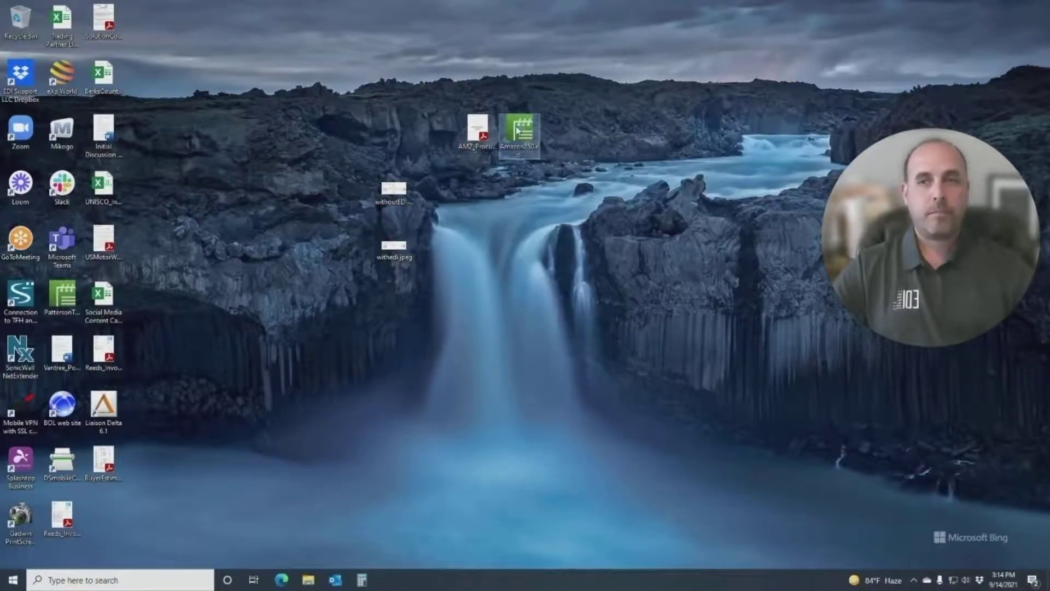
left_click(544, 372)
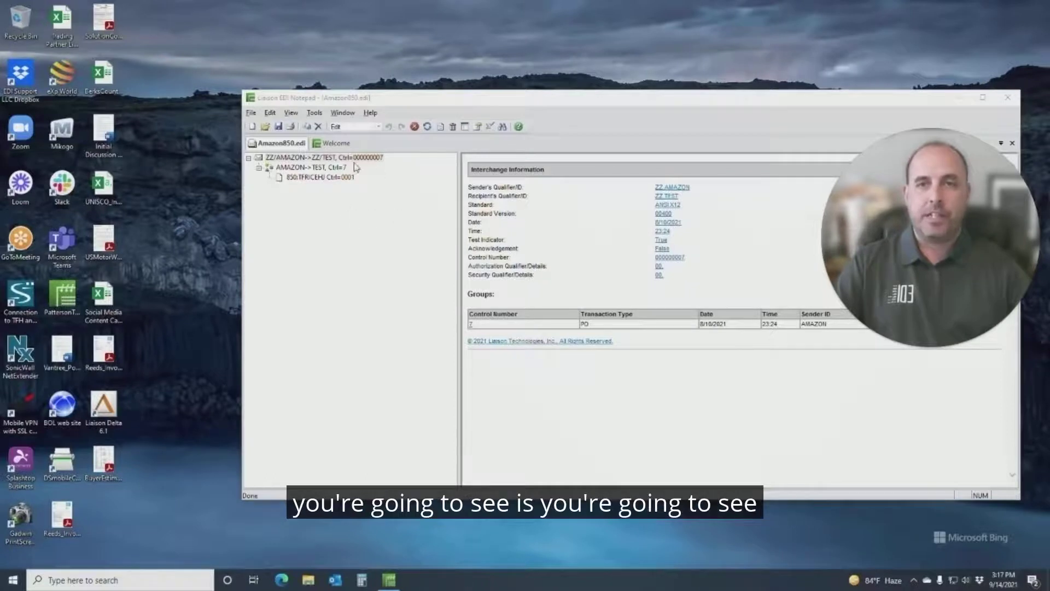
left_click(378, 128)
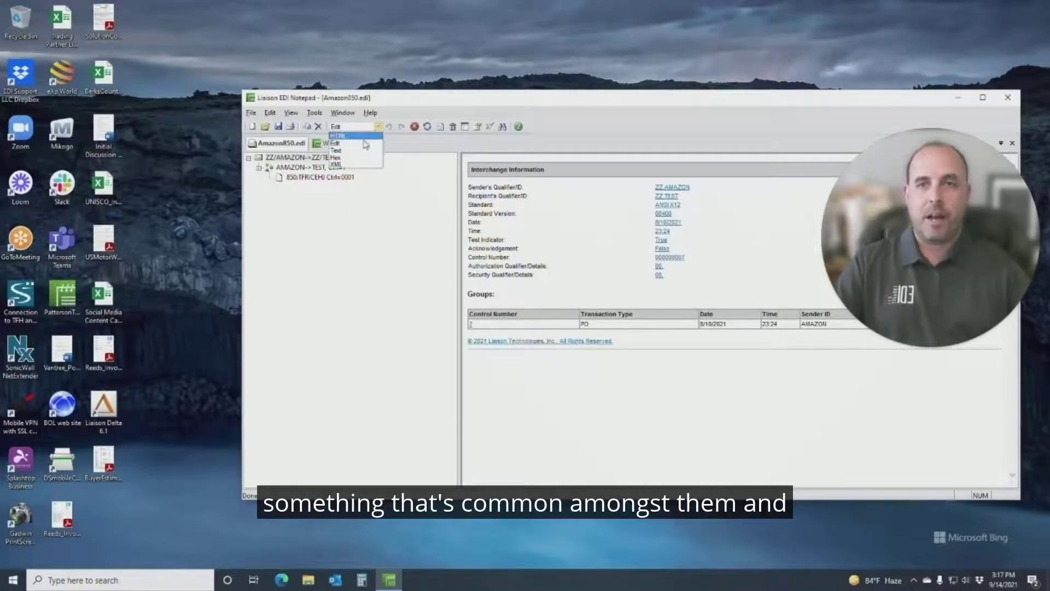
left_click(360, 154)
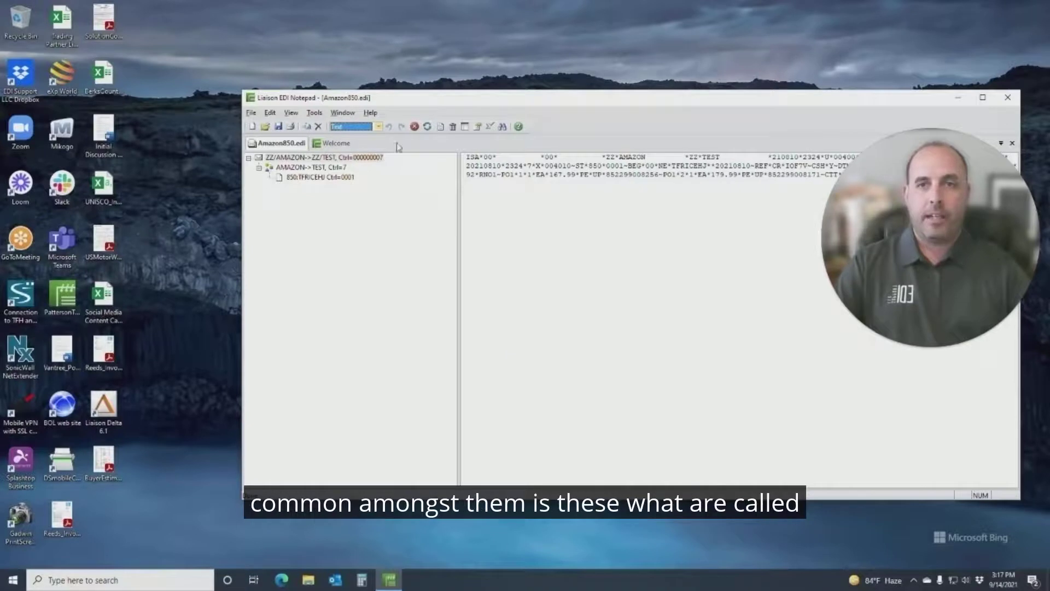
left_click_drag(707, 114, 585, 80)
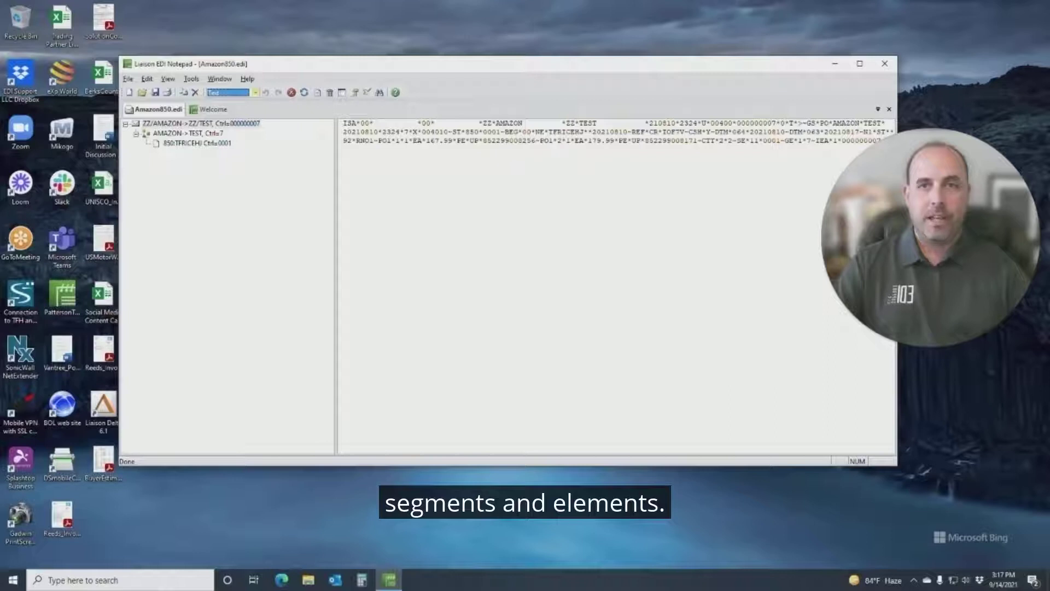
left_click(257, 93)
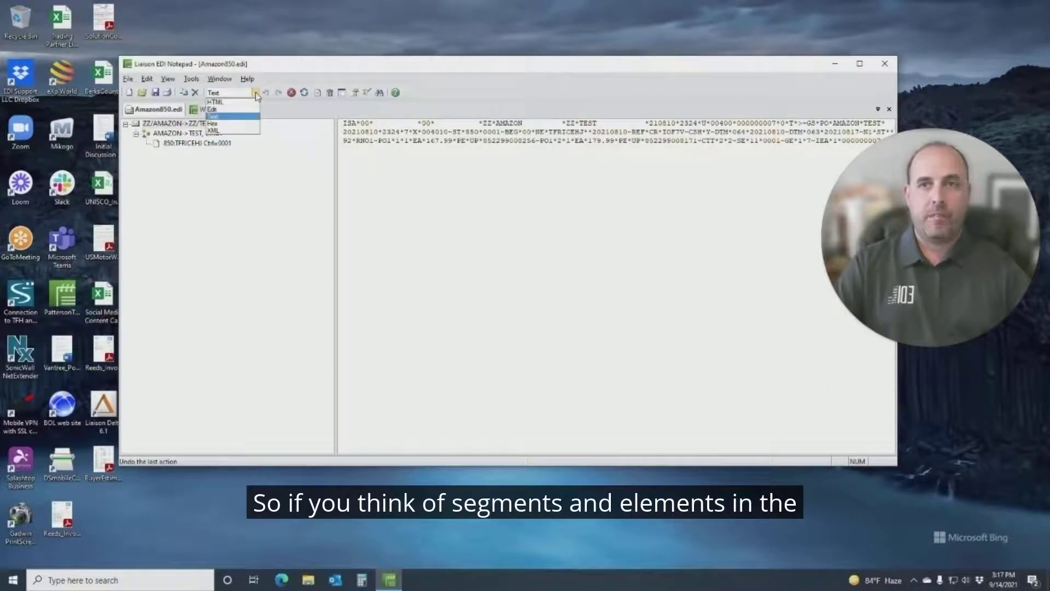
left_click(241, 110)
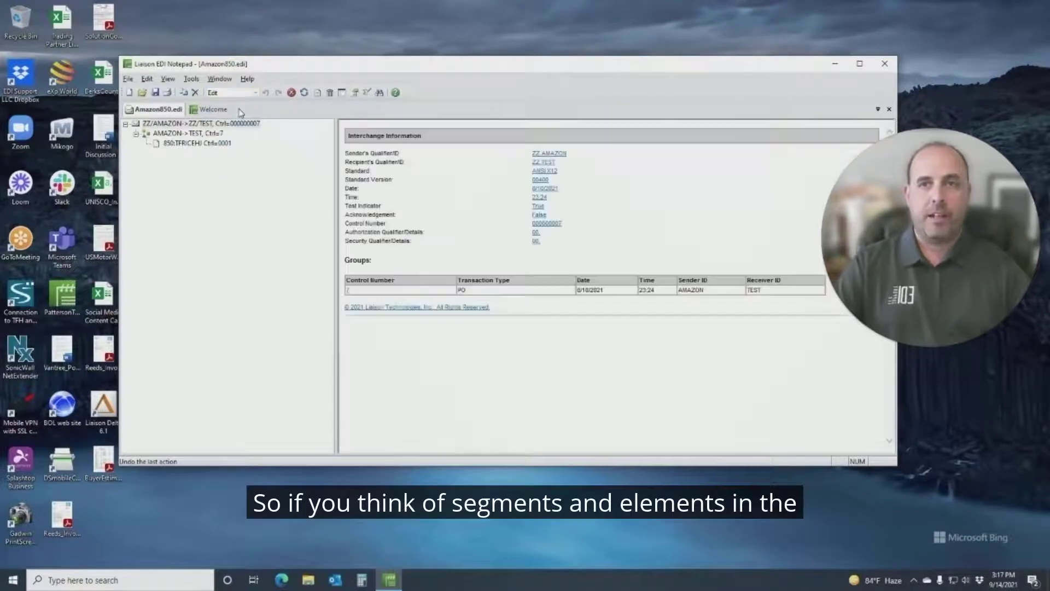
- Select the 850 transaction node to list its segments with element descriptions
left_click(215, 145)
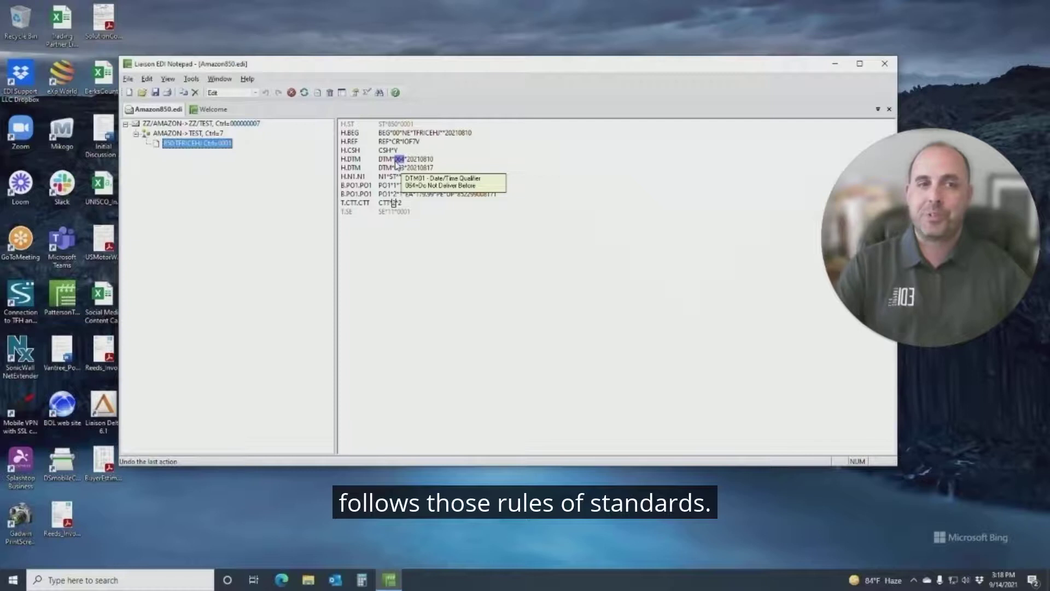
- Select the top interchange node and switch the view format to Text
left_click(186, 124)
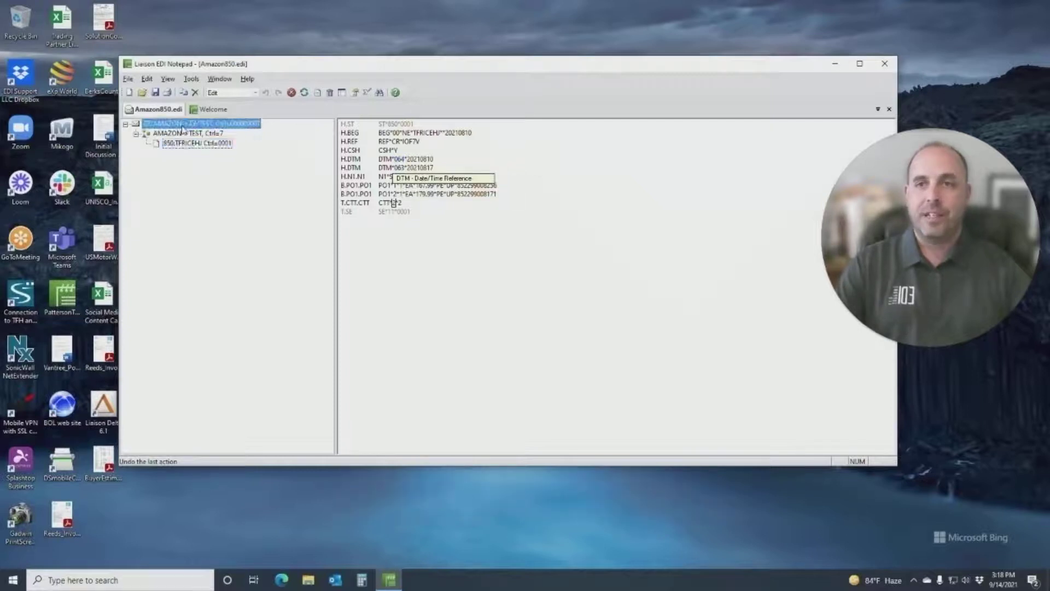
left_click(255, 93)
left_click(255, 93)
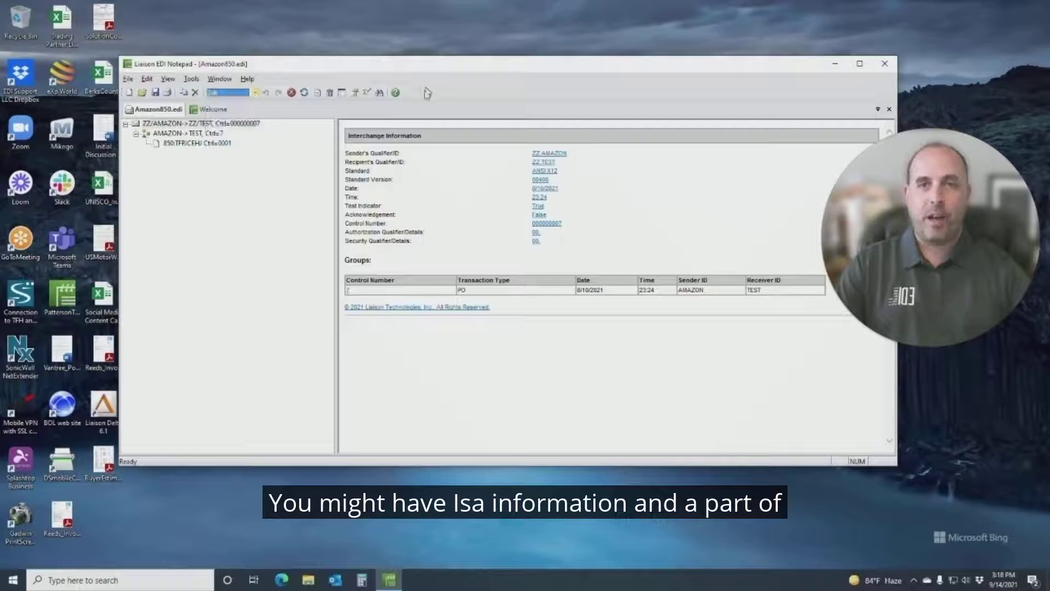
left_click(256, 93)
left_click(224, 123)
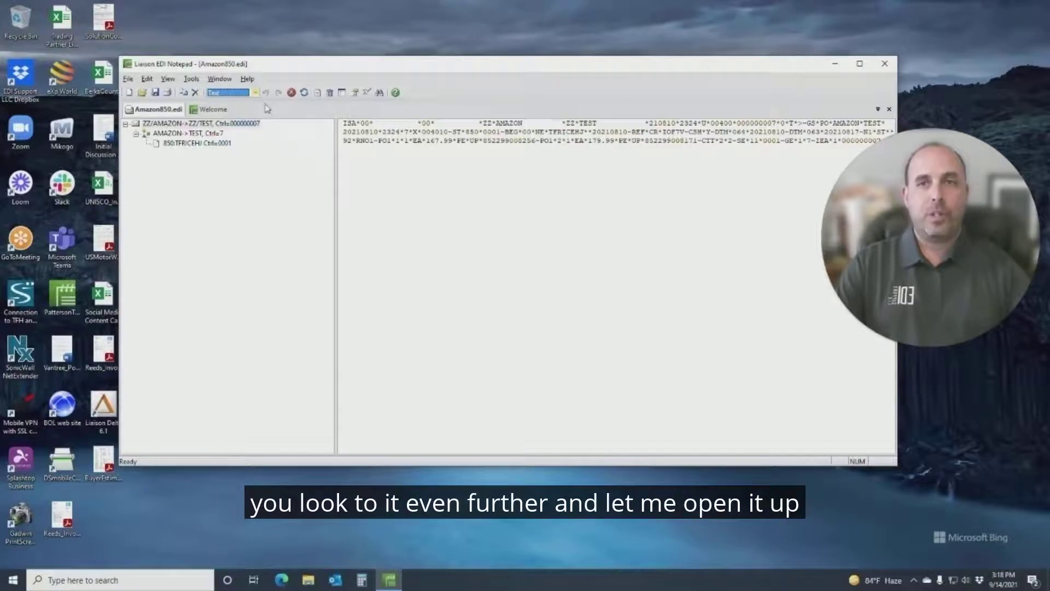
- Close the EDI viewer and open Amazon850.edi with Notepad++
left_click(884, 63)
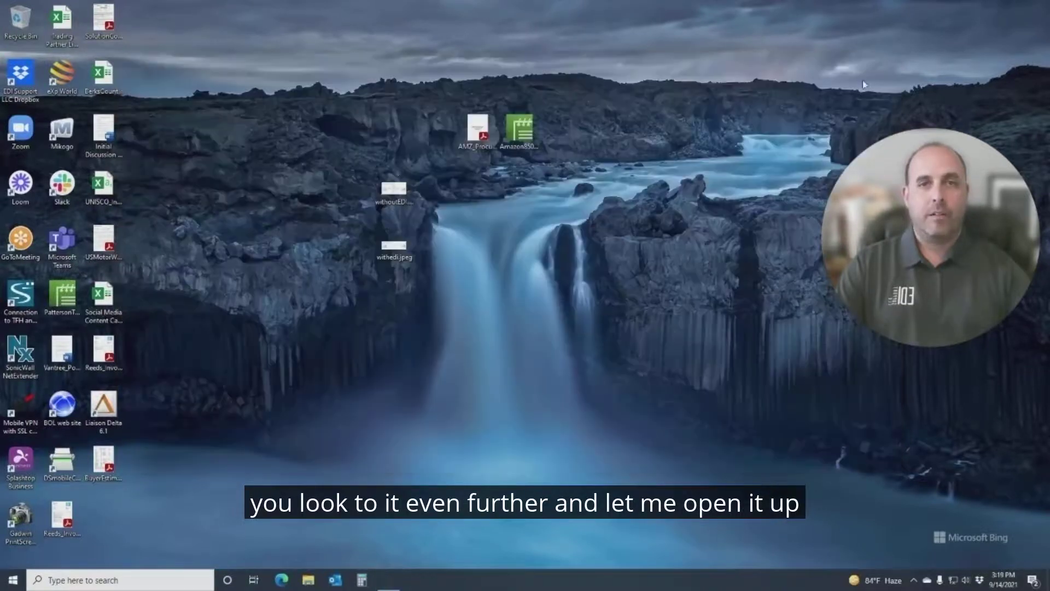
right_click(535, 132)
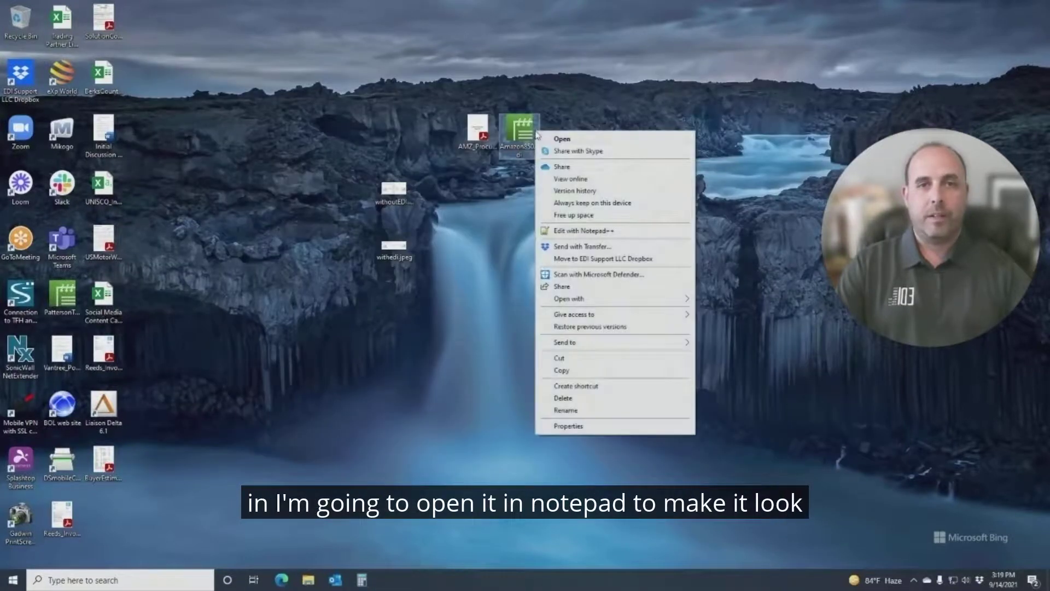
left_click(572, 233)
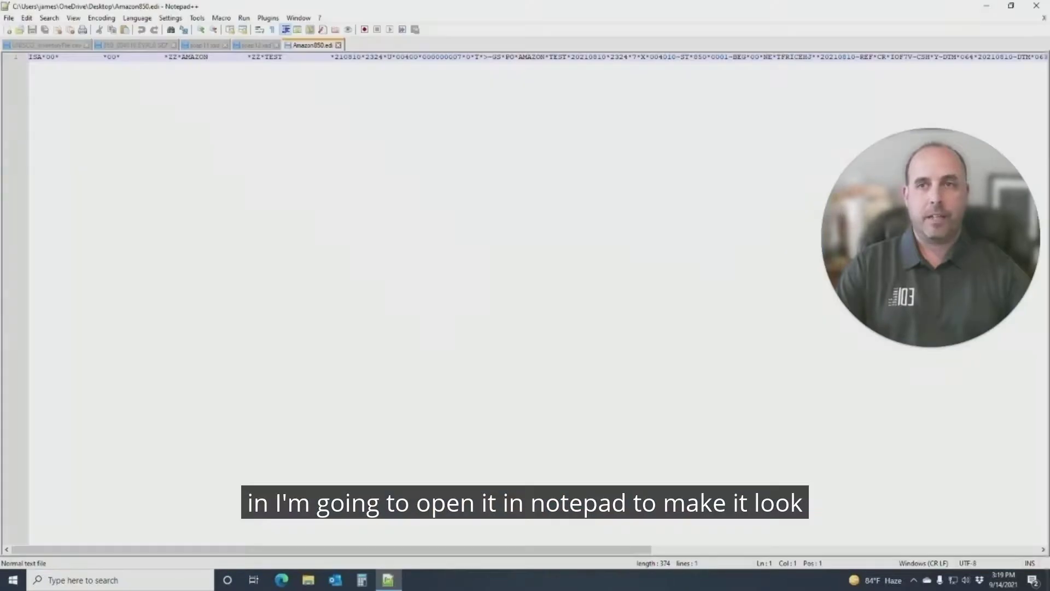
- Break the ISA, GS and ST segments onto their own lines
left_click(491, 56)
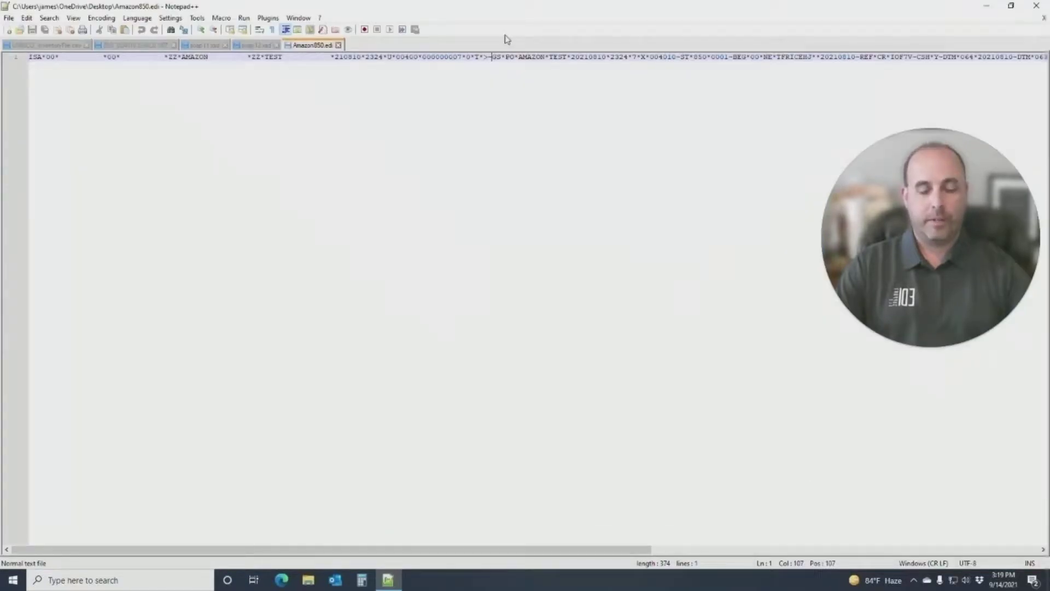
key("Return")
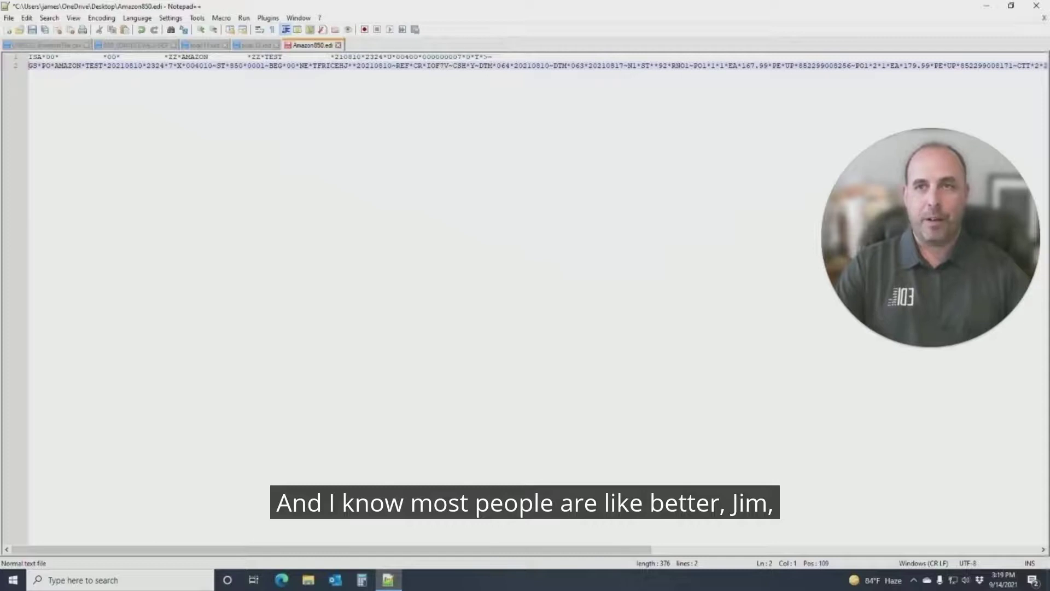
left_click(215, 65)
key("Return")
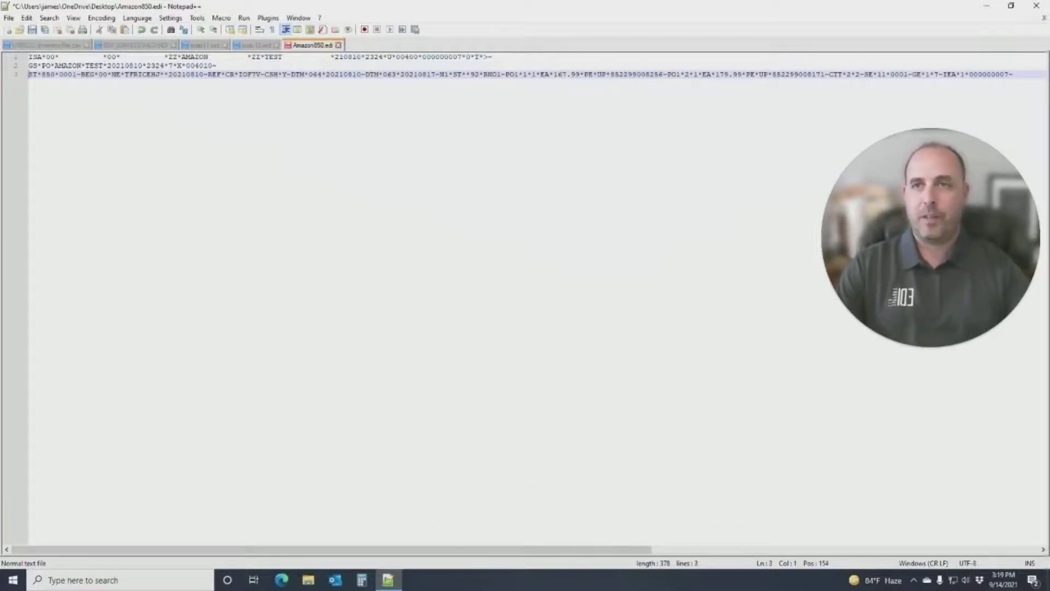
left_click(81, 75)
key("Return")
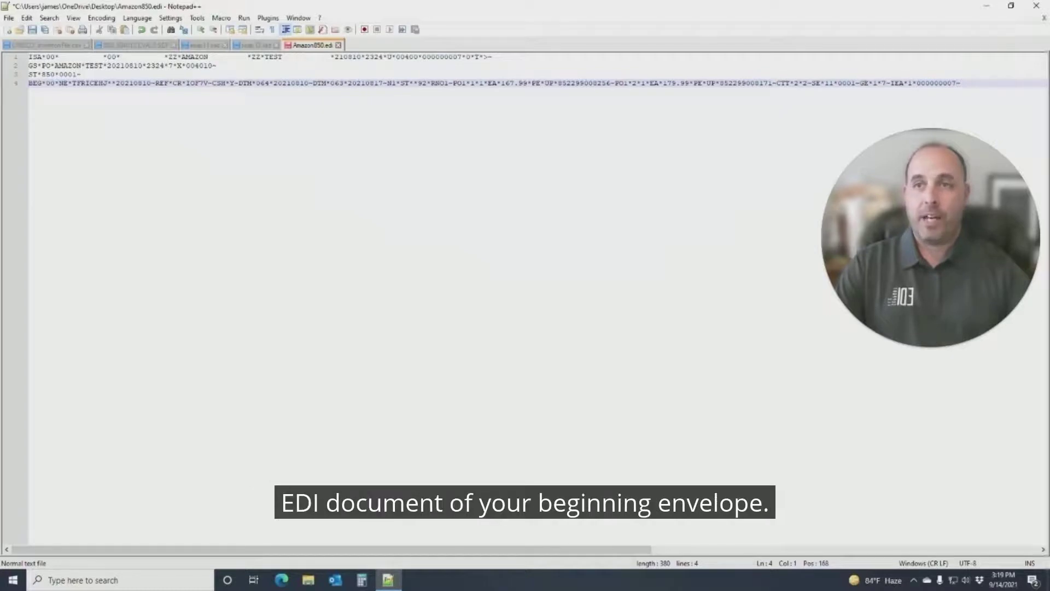
- Put the BEG, REF, CSH, both DTM and N1 segments on separate lines
mouse_move(28, 57)
left_mouse_down()
mouse_move(493, 58)
mouse_move(81, 74)
left_mouse_up()
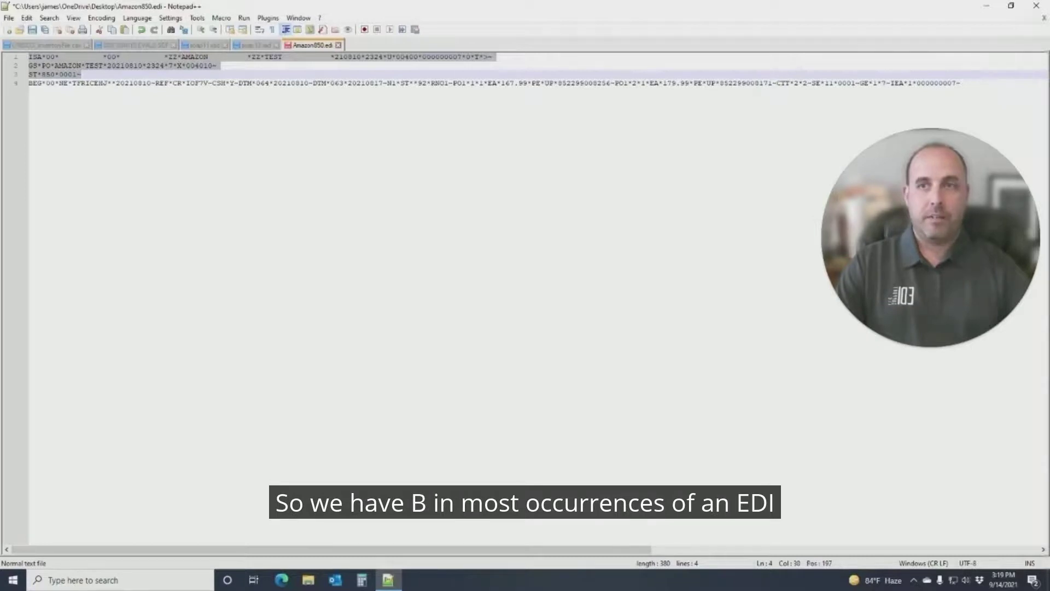
left_click(117, 83)
key("Return")
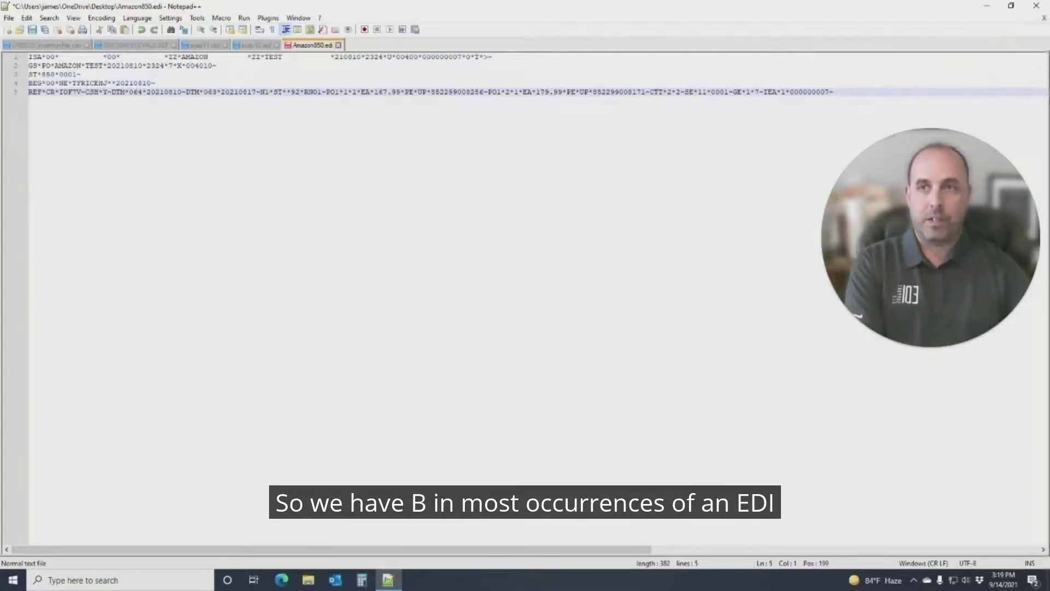
key("Return")
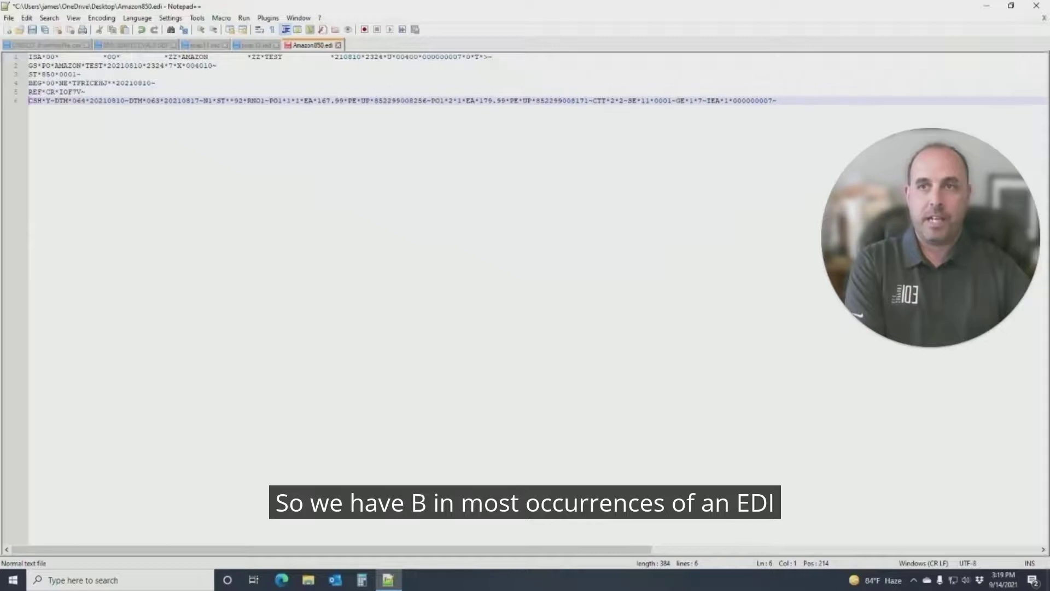
key("Return")
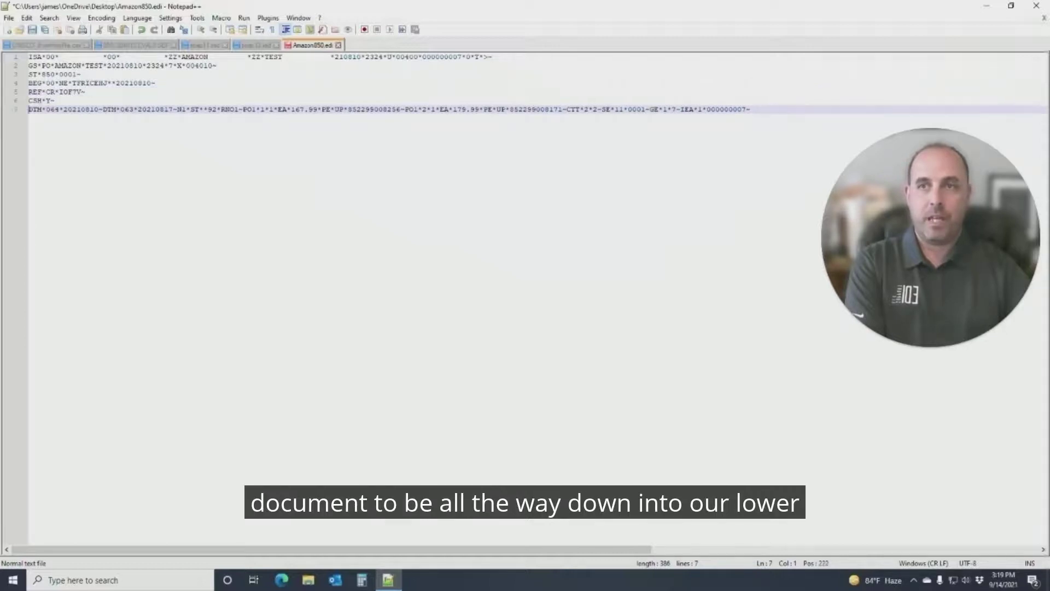
key("Return")
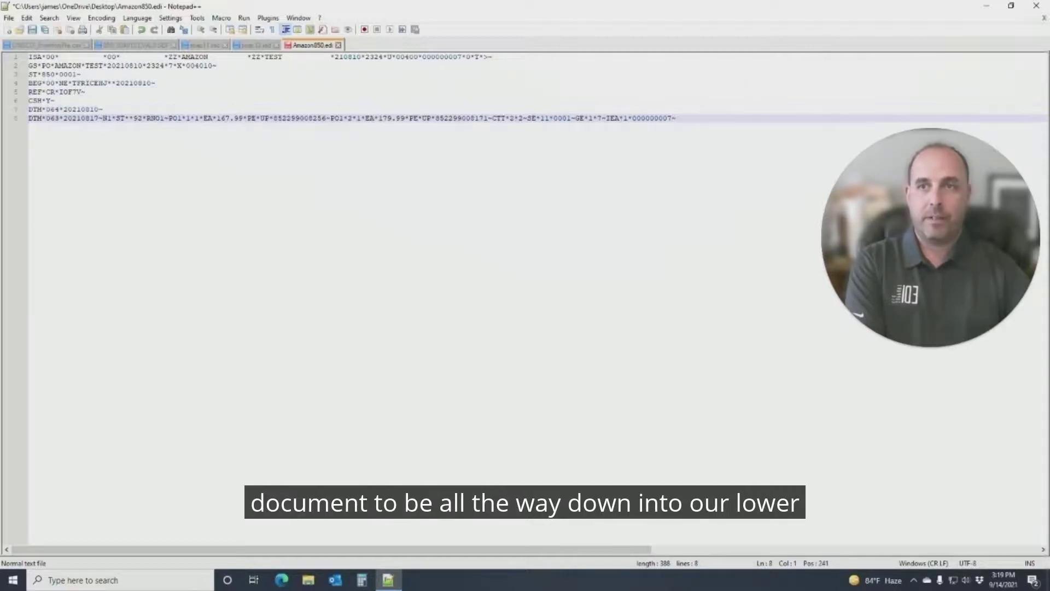
key("Return")
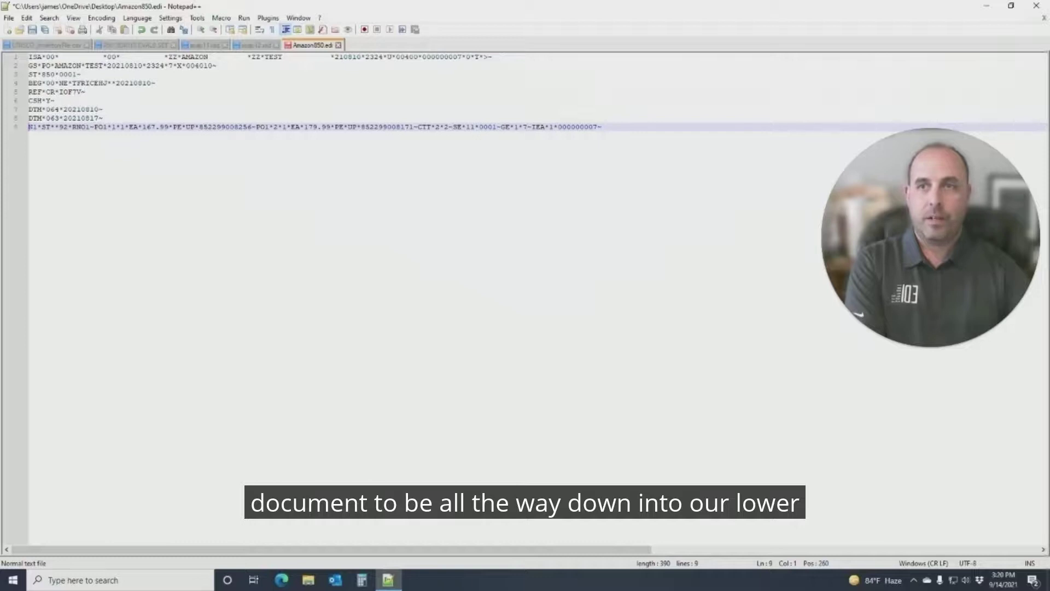
- Put both PO1 segments and the CTT, SE, GE and IEA segments on separate lines
key("Return")
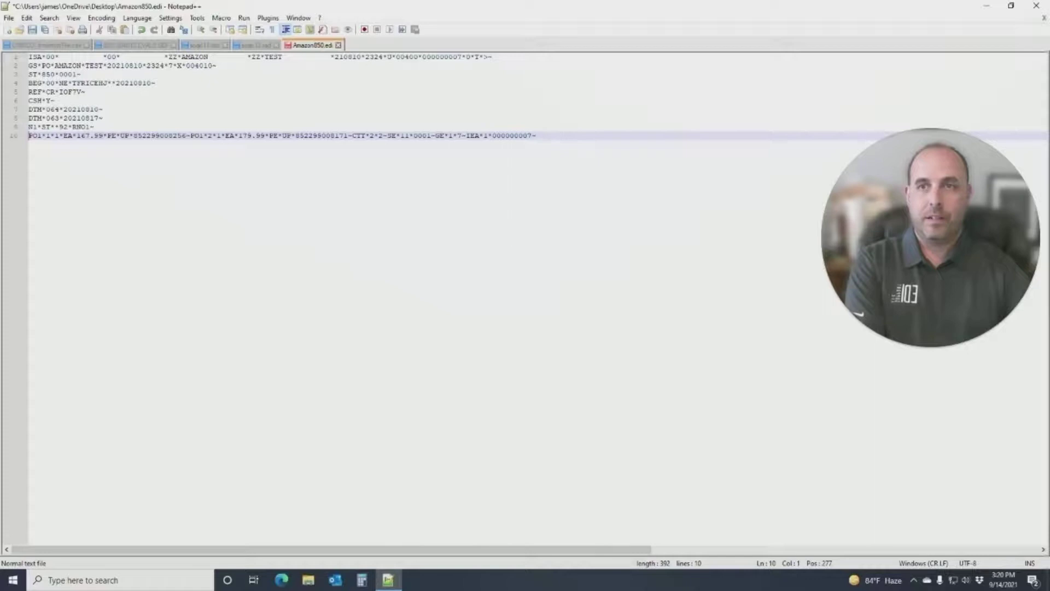
key("Return")
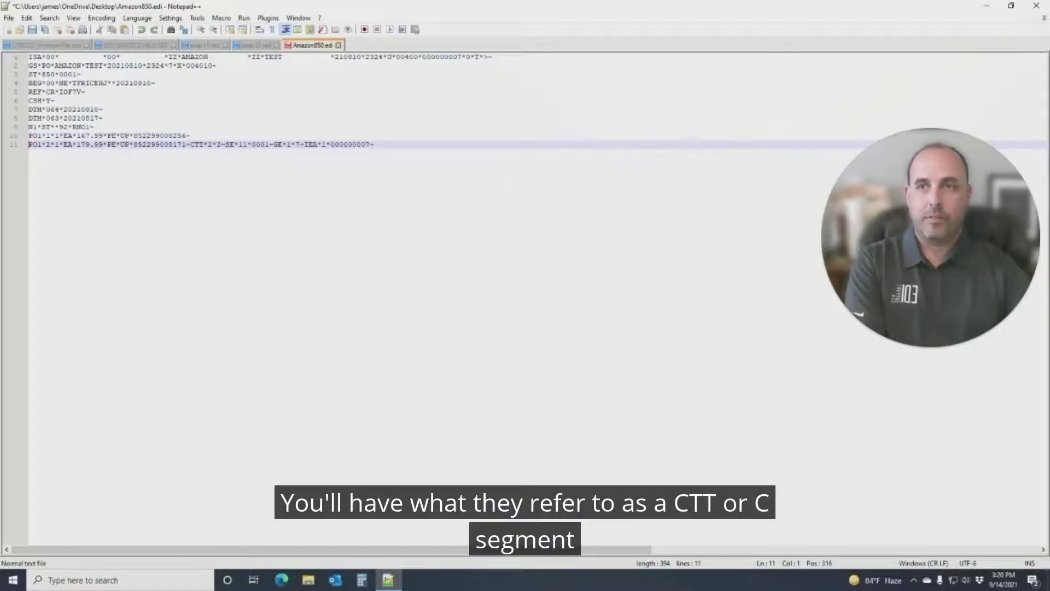
key("Return")
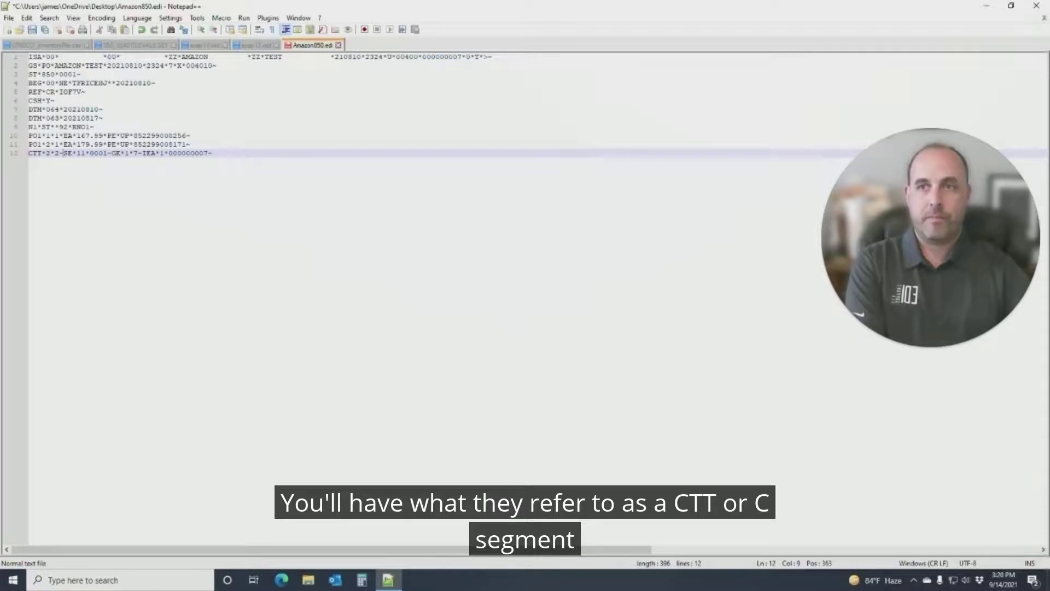
key("Return")
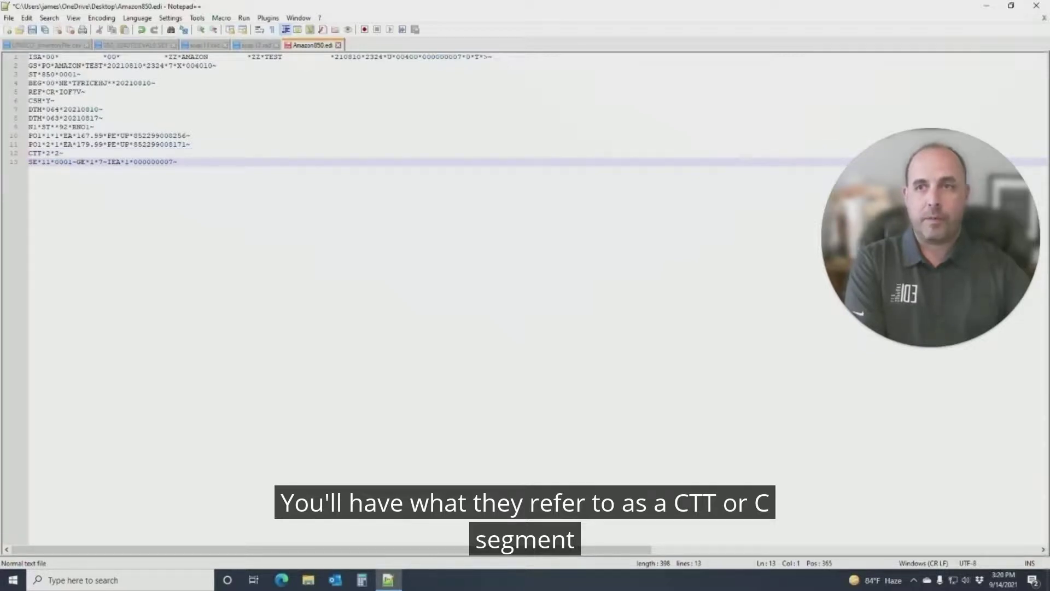
key("Return")
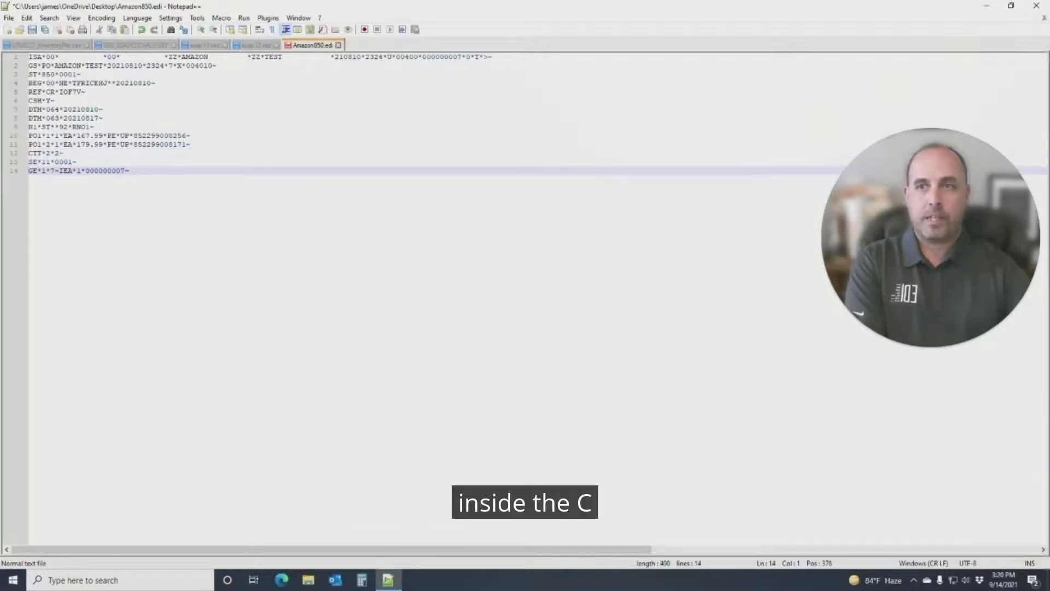
key("Right")
key("Right")
key("Right")
key("Return")
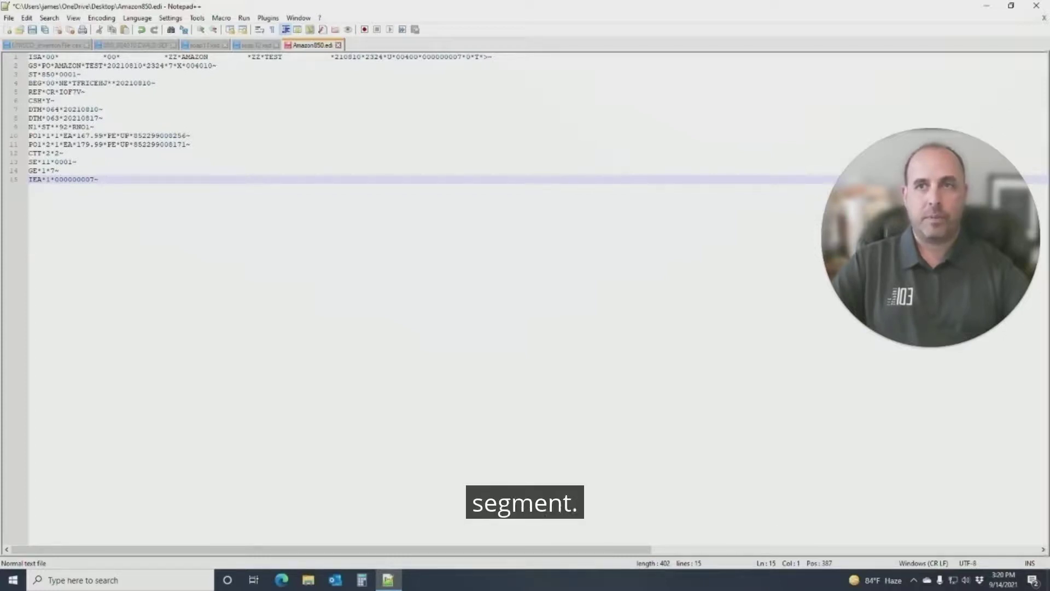
double_click(153, 83)
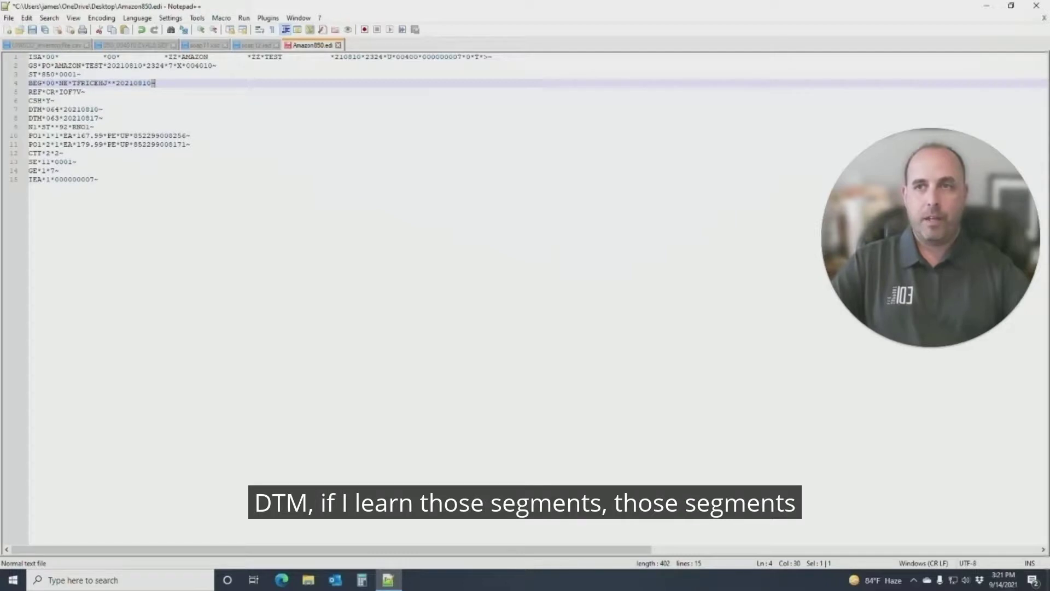
left_click_drag(29, 109, 38, 108)
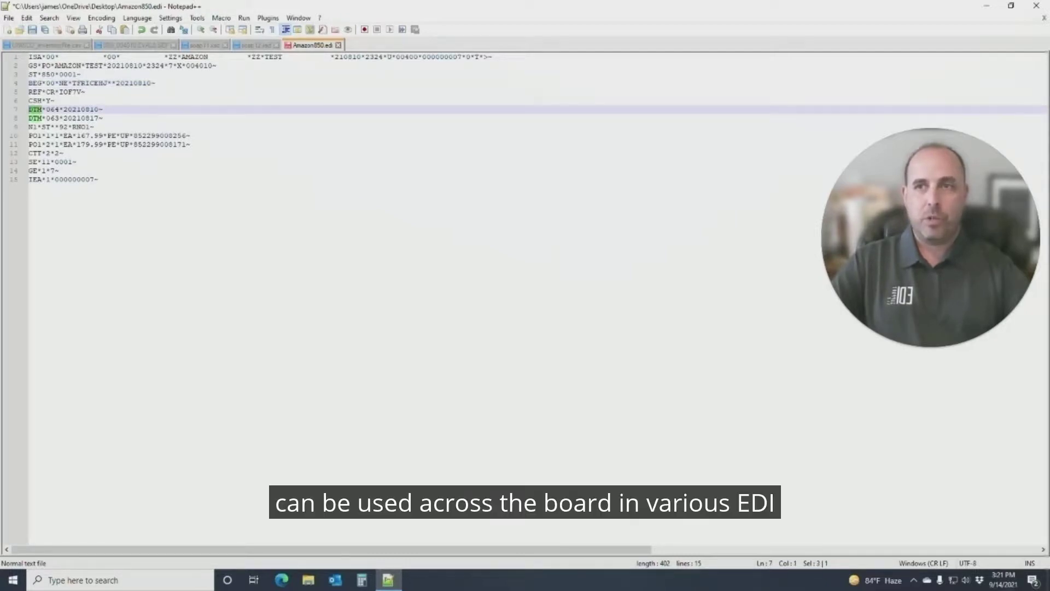
left_click_drag(29, 127, 34, 127)
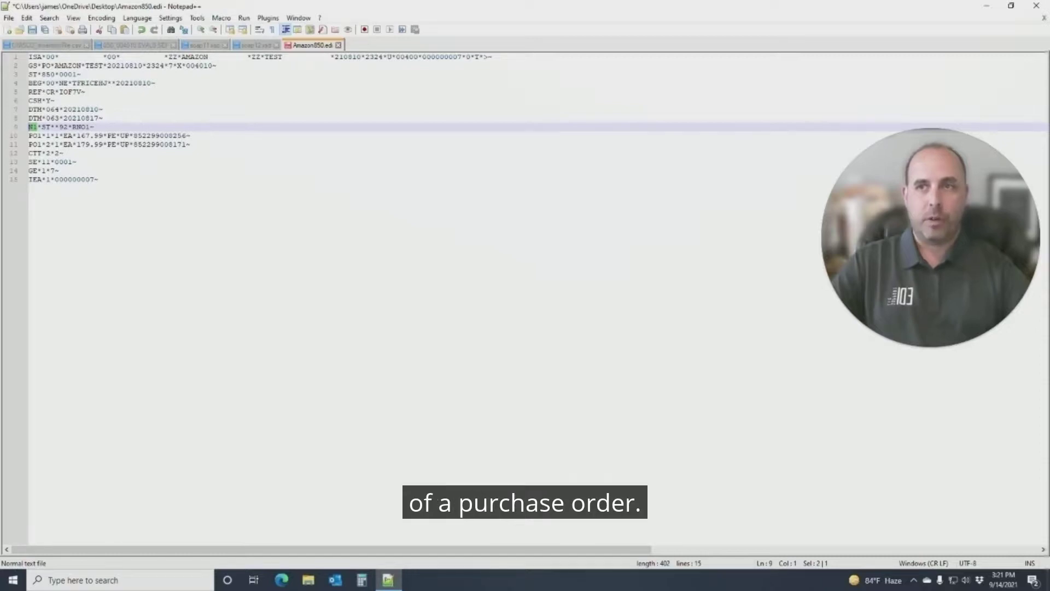
left_click_drag(29, 109, 39, 108)
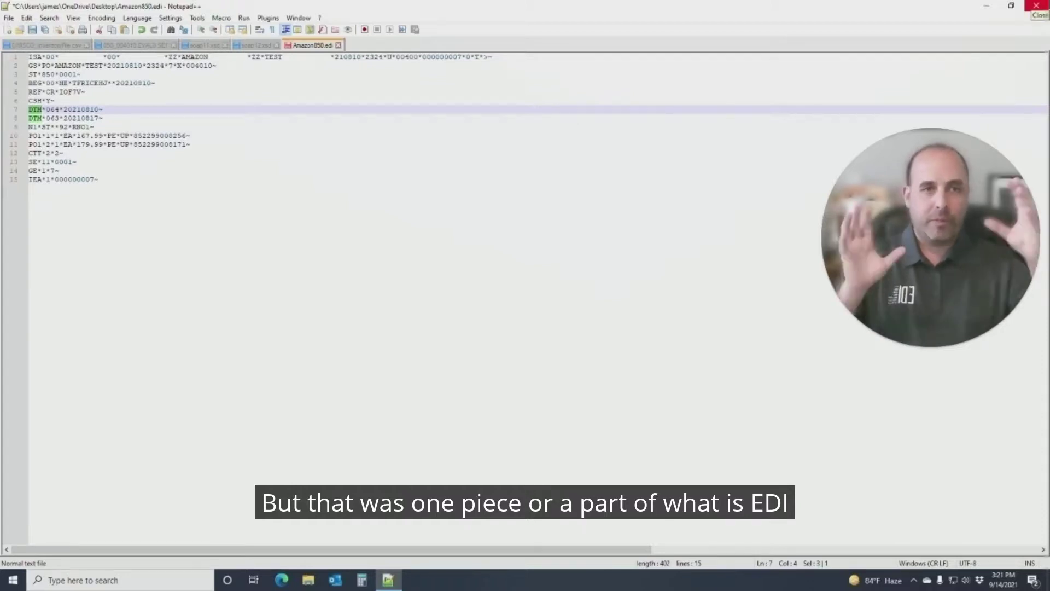
- Close Notepad++ and open the AMZ_Procurement mapping guide PDF in Acrobat Reader
left_click(1035, 8)
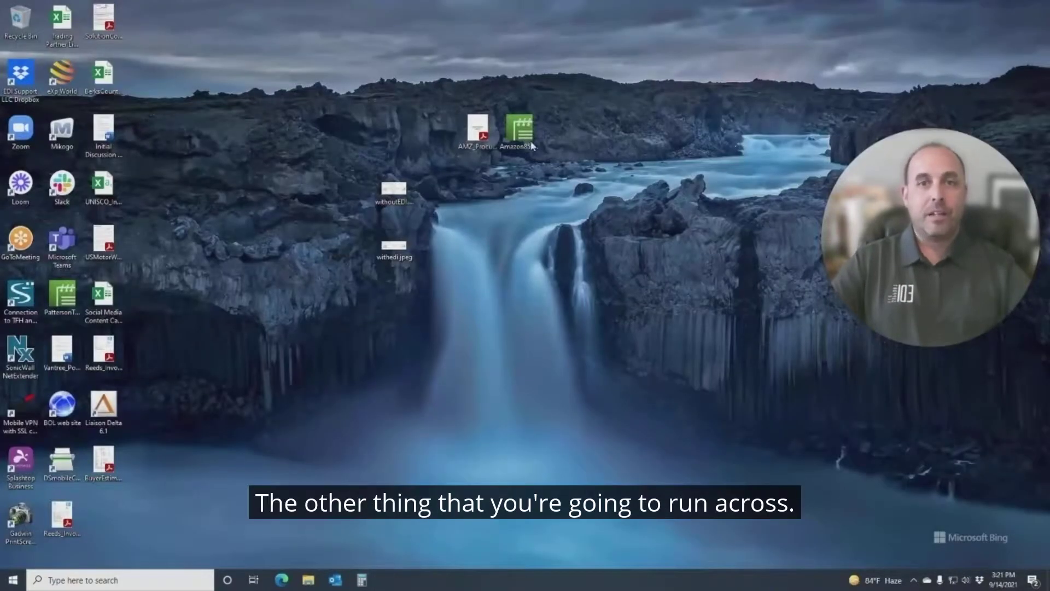
left_click_drag(491, 136, 455, 199)
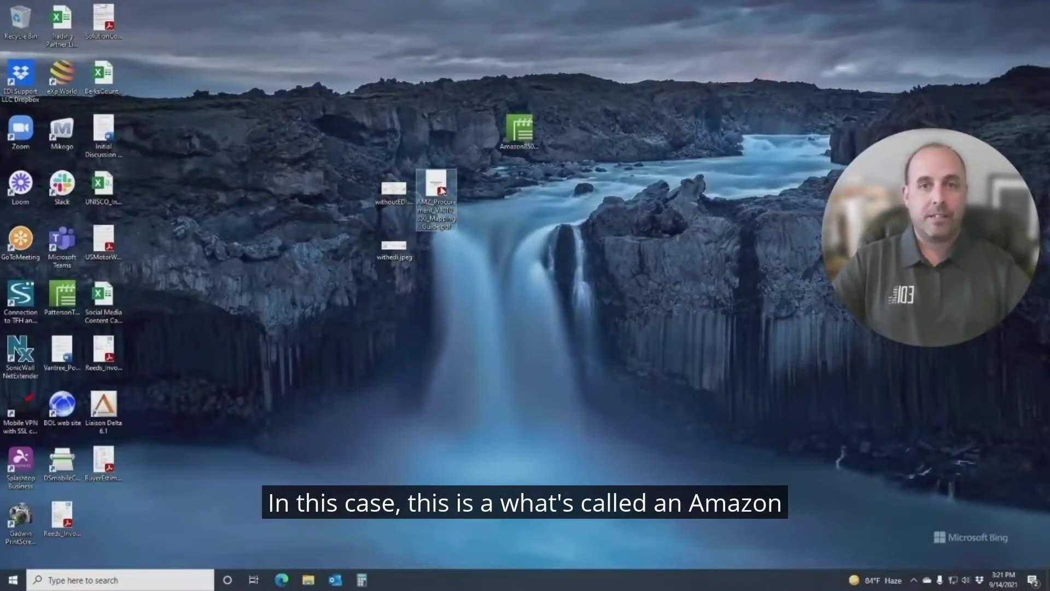
double_click(442, 190)
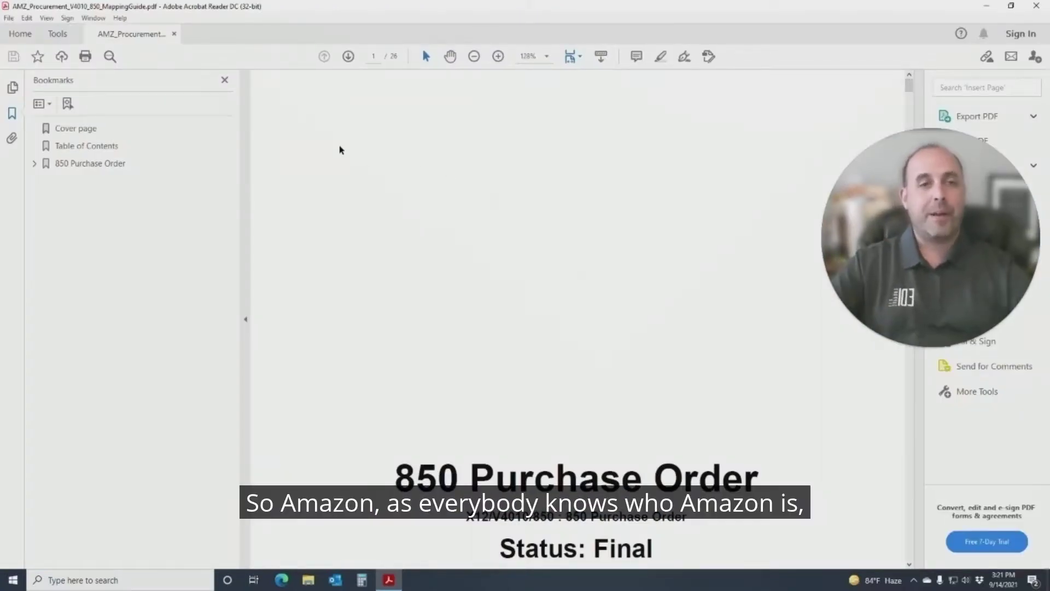
scroll(416, 213, "down", 1)
scroll(417, 212, "down", 1)
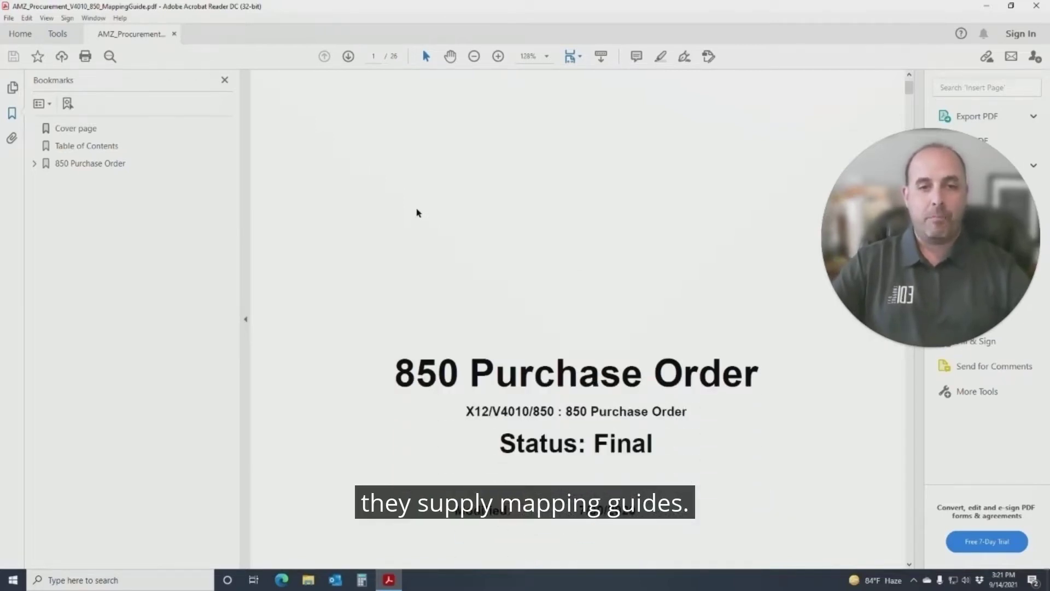
scroll(416, 213, "down", 1)
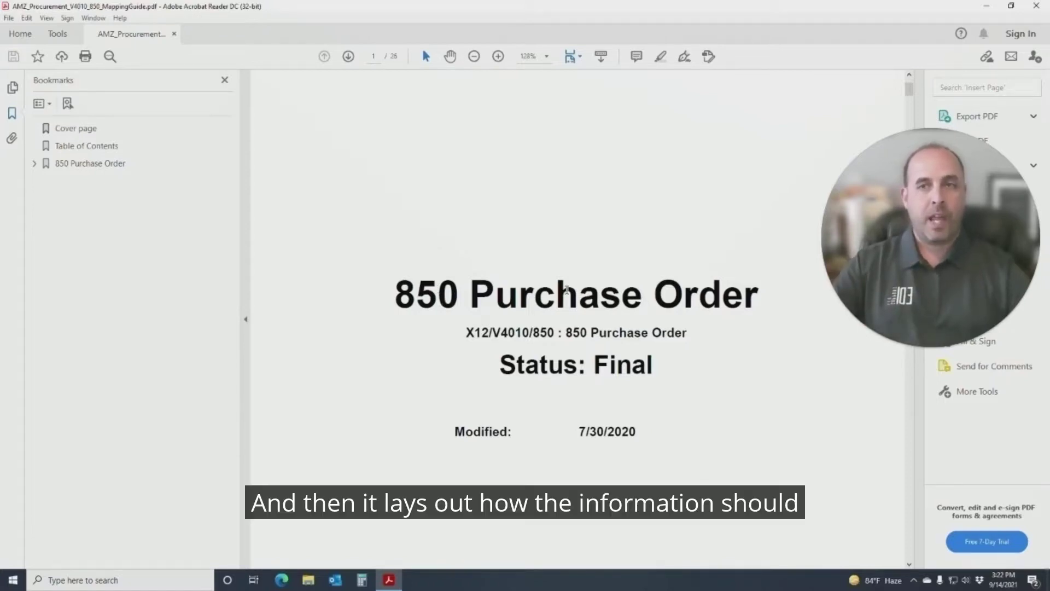
scroll(566, 291, "down", 2)
scroll(566, 294, "down", 3)
scroll(566, 293, "down", 3)
scroll(566, 291, "down", 3)
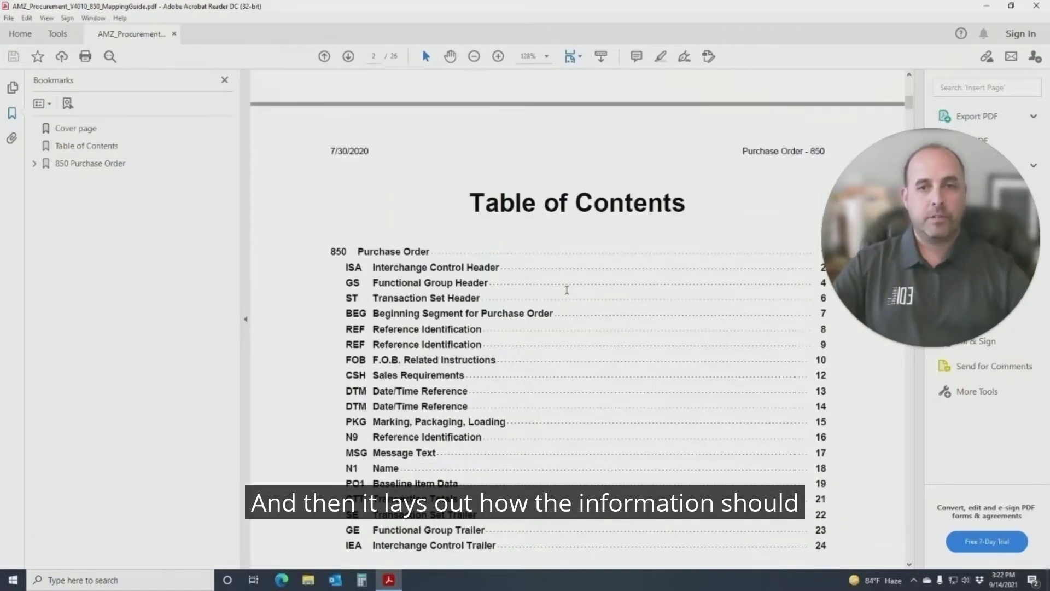
scroll(566, 291, "down", 3)
scroll(567, 289, "down", 4)
scroll(566, 289, "down", 3)
scroll(566, 289, "down", 4)
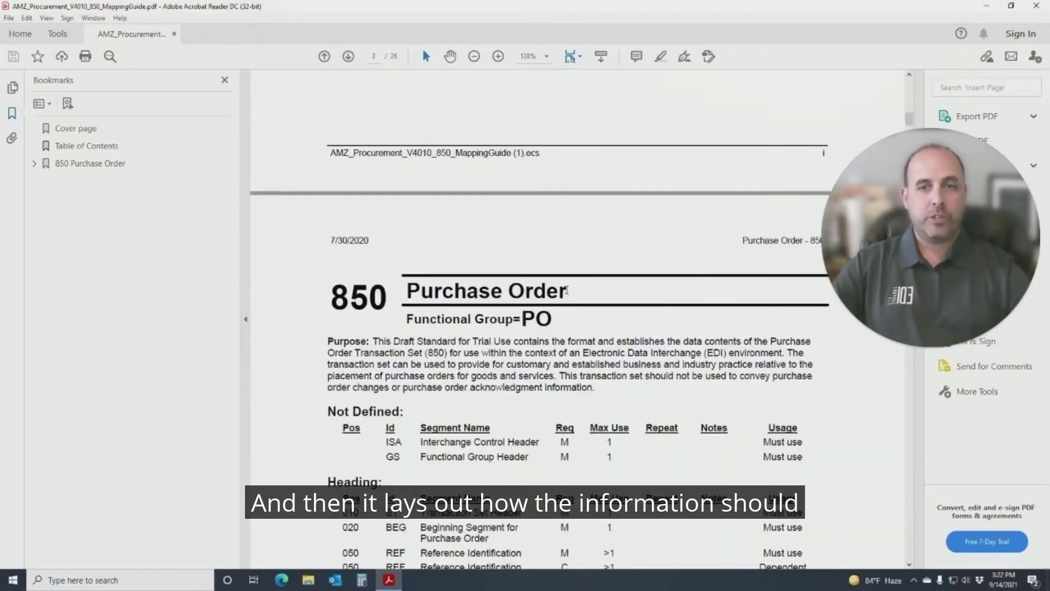
scroll(567, 291, "down", 4)
scroll(565, 291, "down", 1)
scroll(565, 290, "down", 5)
scroll(565, 292, "down", 2)
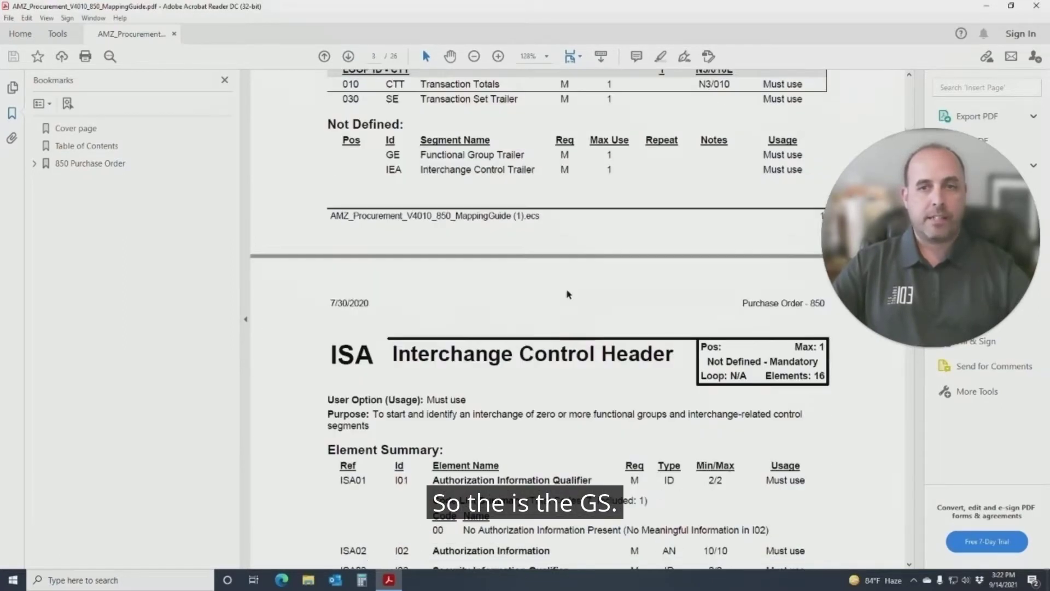
scroll(566, 291, "up", 3)
scroll(566, 290, "up", 1)
scroll(565, 291, "up", 4)
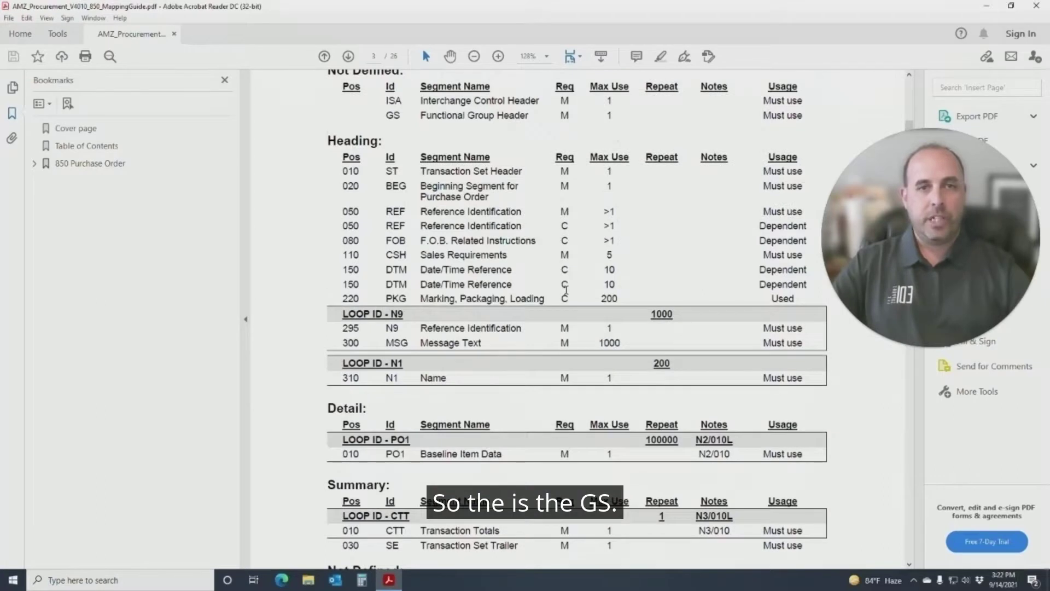
scroll(566, 291, "down", 4)
scroll(565, 292, "up", 1)
scroll(565, 293, "down", 2)
scroll(566, 293, "down", 5)
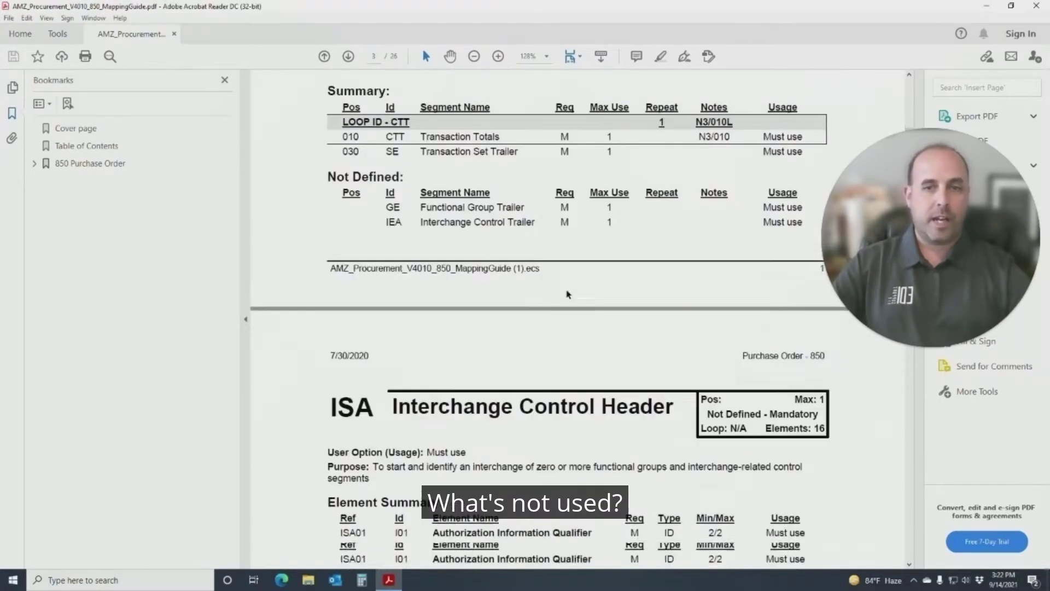
scroll(566, 294, "down", 9)
scroll(566, 292, "down", 1)
scroll(566, 291, "down", 3)
scroll(566, 288, "up", 1)
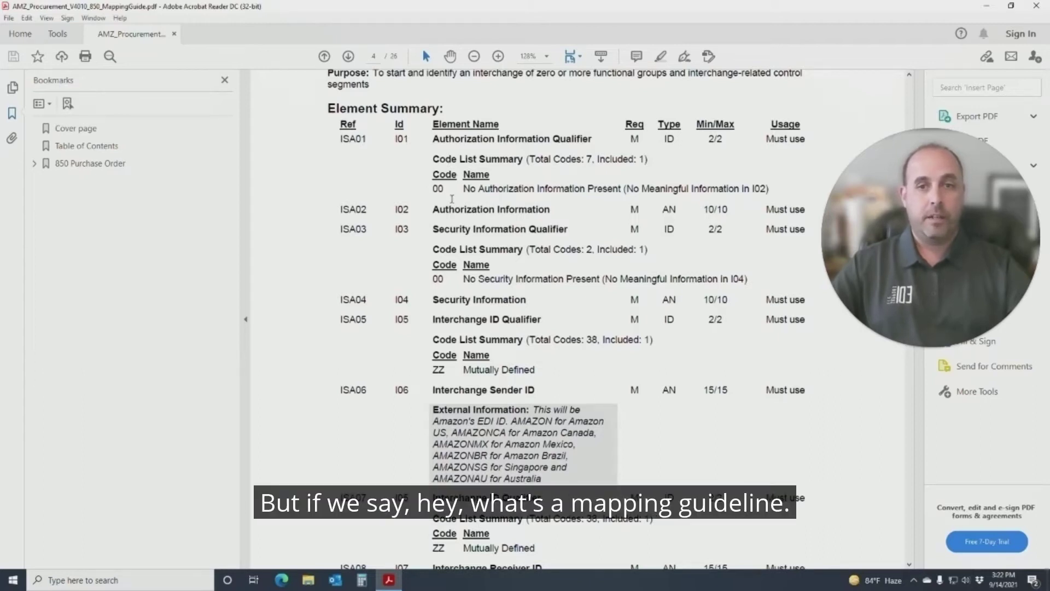
scroll(451, 199, "down", 2)
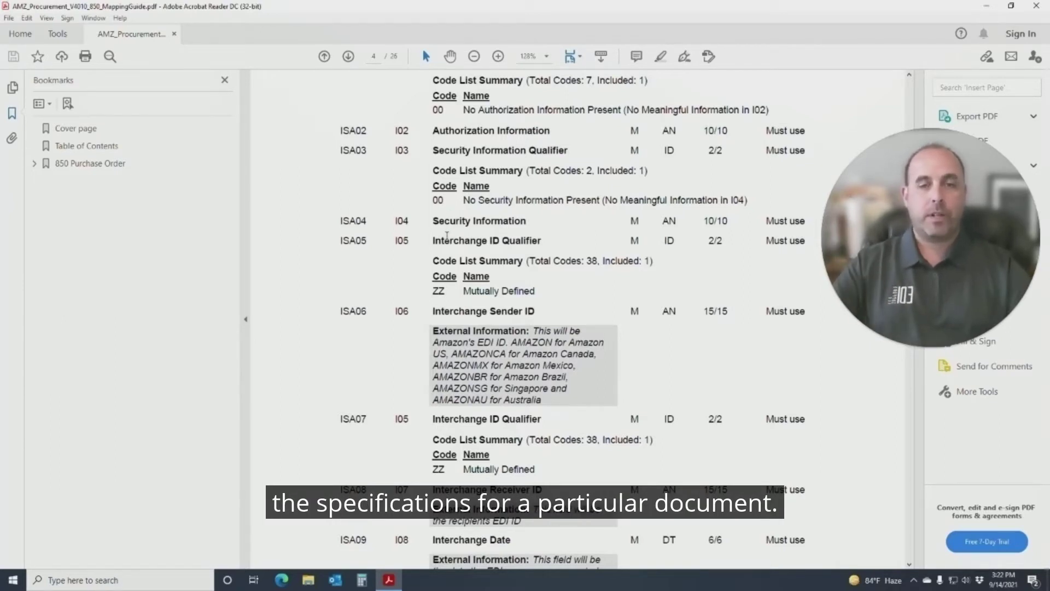
scroll(447, 235, "down", 1)
scroll(446, 236, "down", 3)
scroll(446, 236, "down", 4)
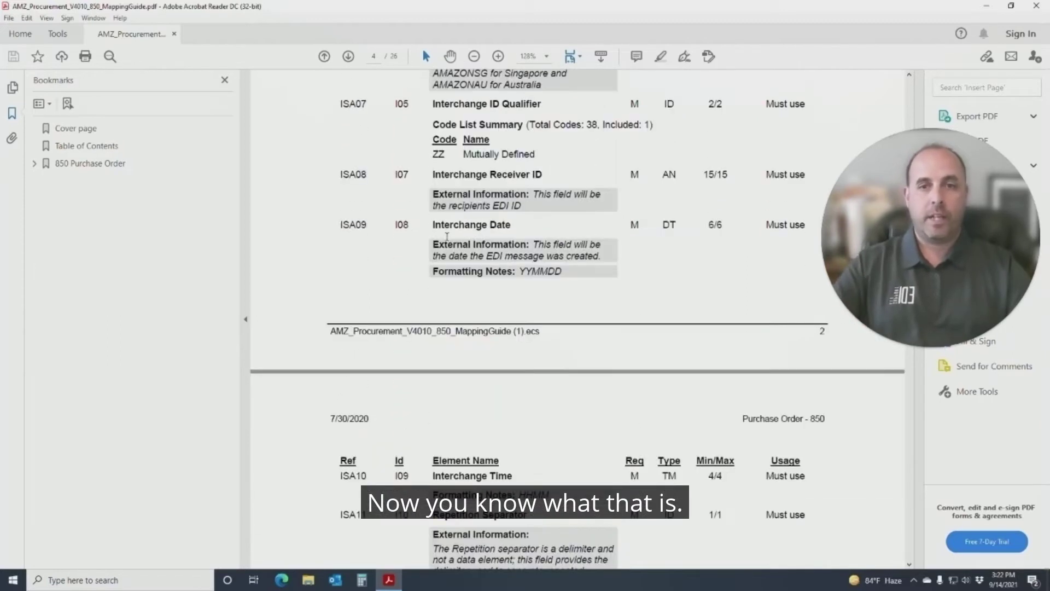
scroll(446, 237, "down", 2)
scroll(468, 262, "down", 7)
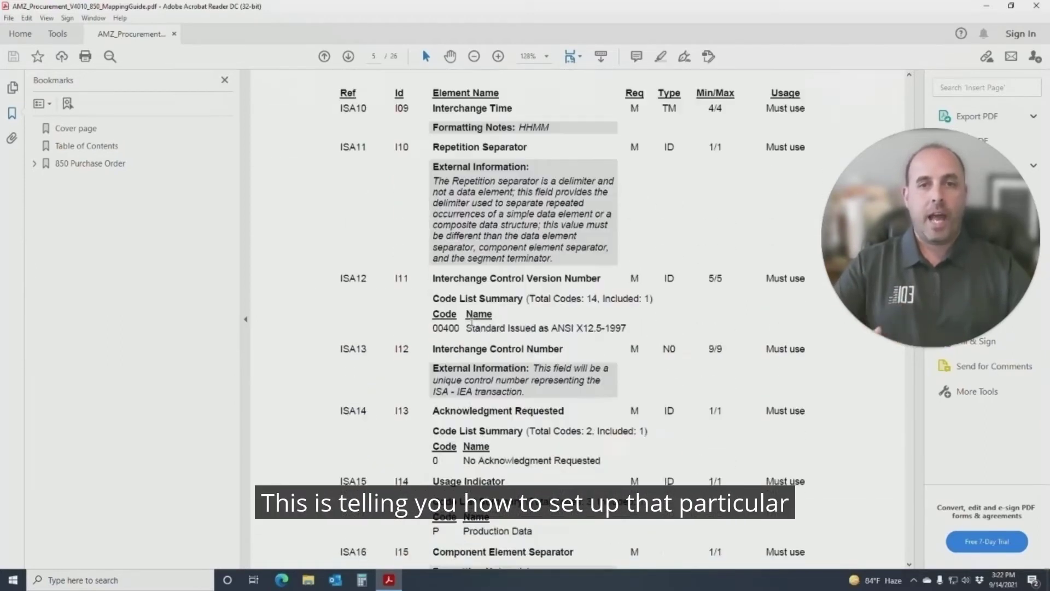
scroll(471, 325, "down", 4)
scroll(471, 322, "down", 3)
scroll(471, 322, "down", 1)
scroll(472, 321, "down", 7)
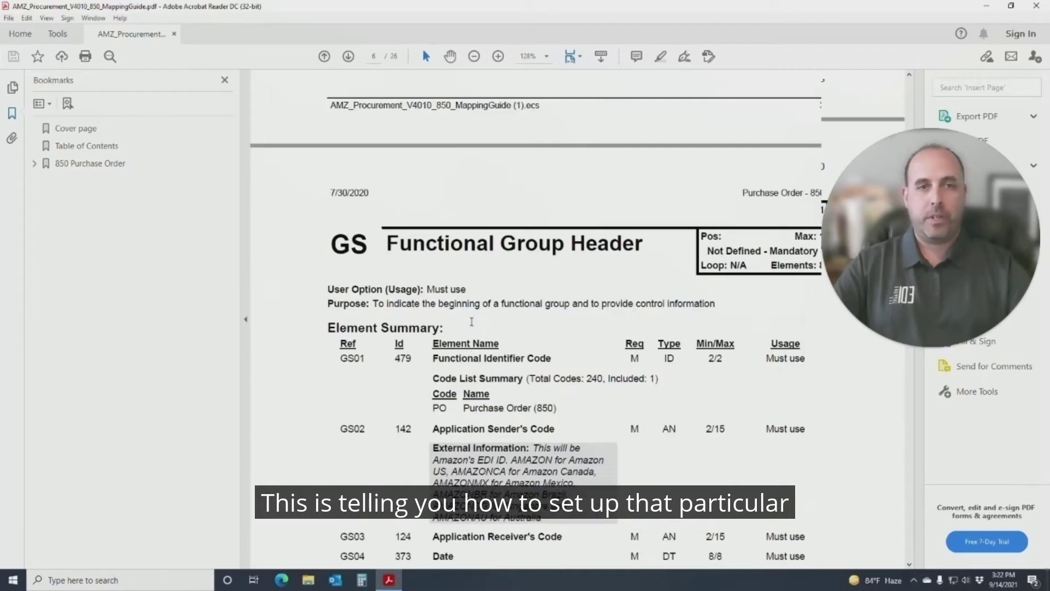
scroll(471, 320, "down", 4)
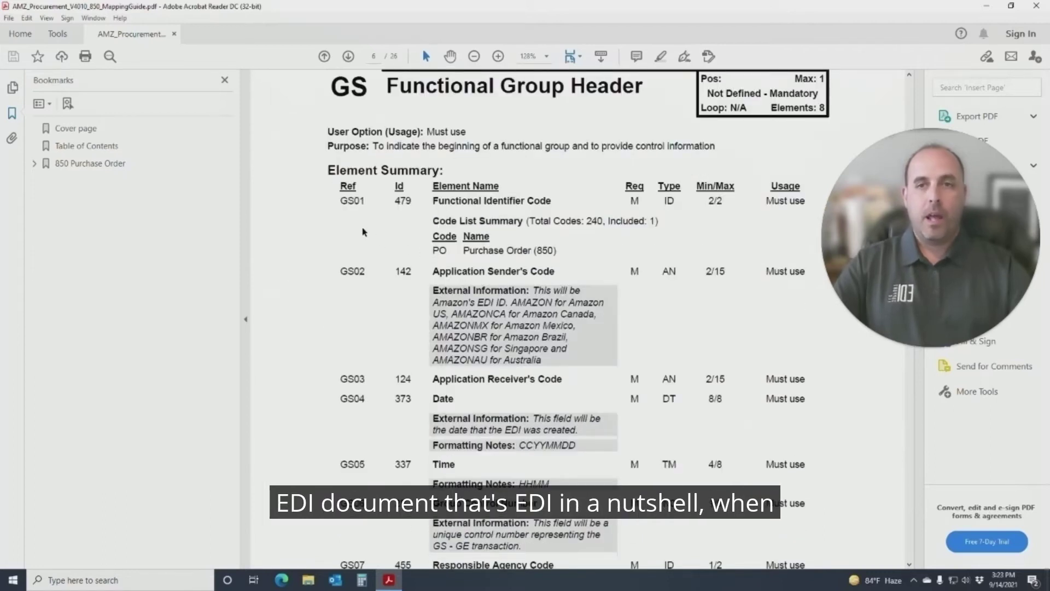